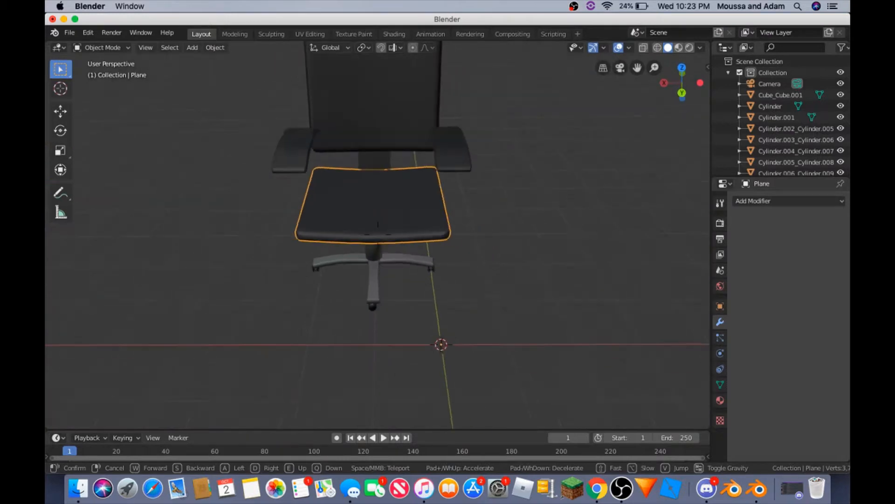
Examine the office chair model from several distances, including its backrest, armrests, seat and wheeled base
key("w")
key("s")
key("w")
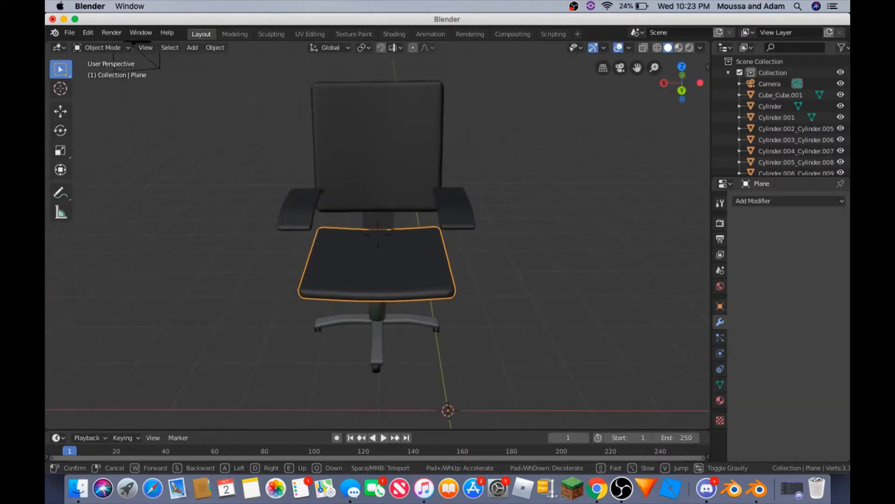
key("s")
key("w")
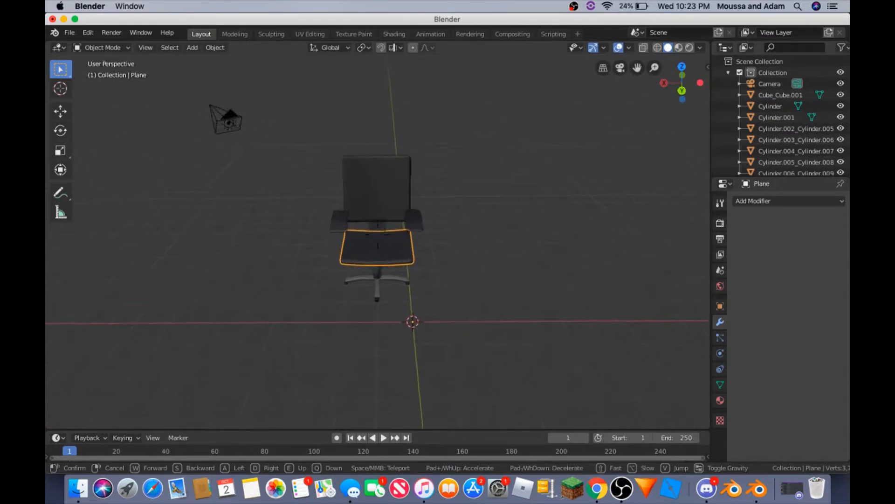
key("s")
key("s")
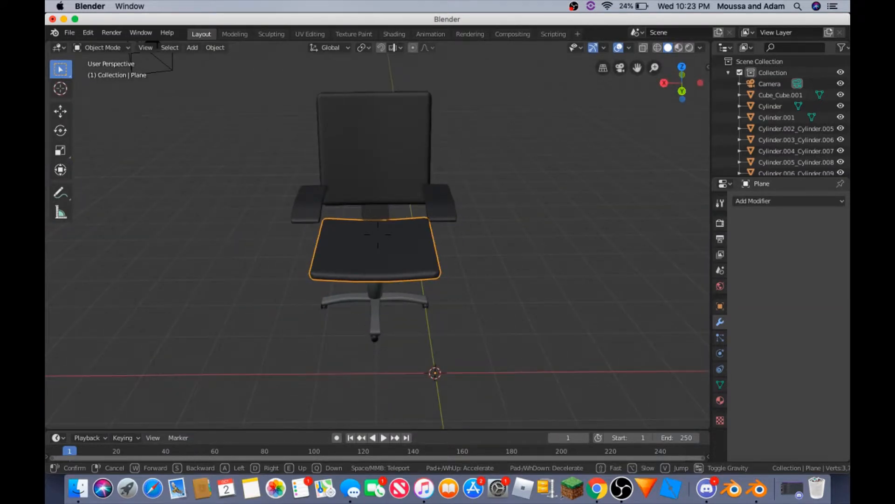
key("w")
left_click(377, 234)
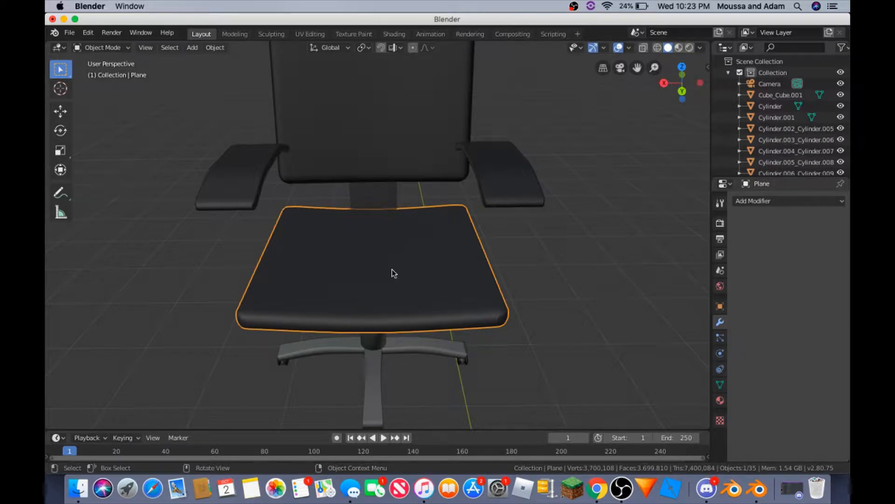
left_click(69, 32)
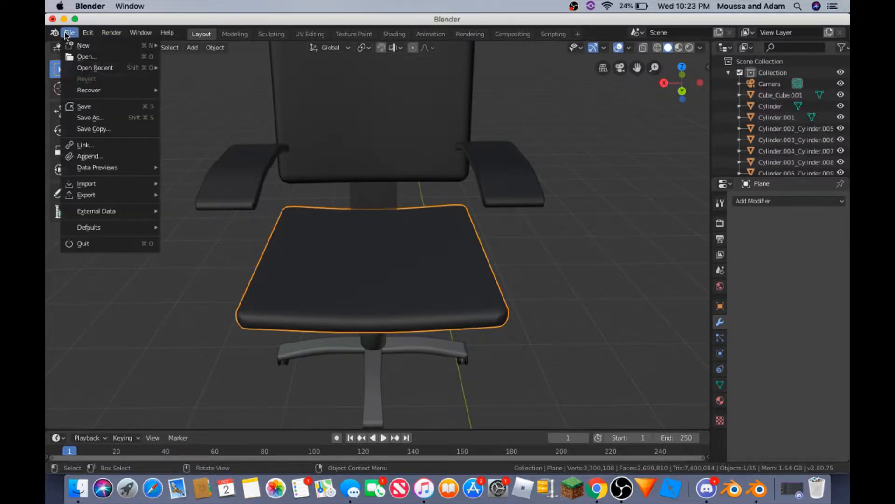
mouse_move(109, 200)
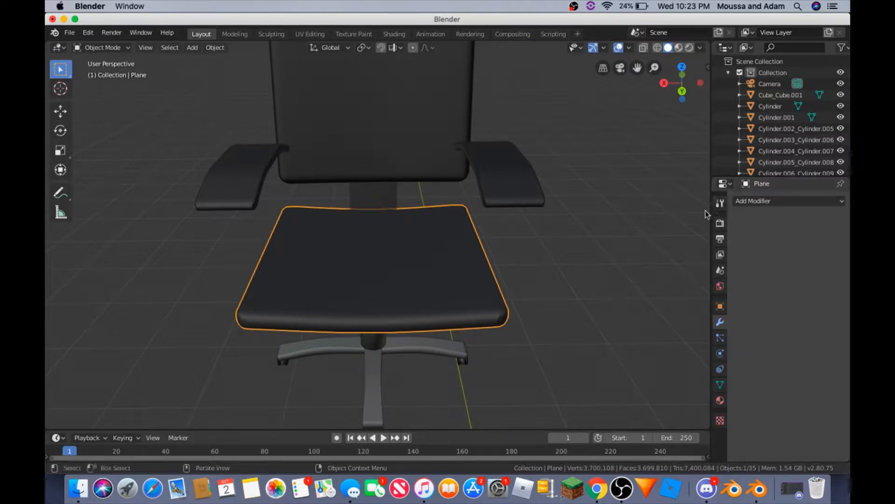
left_click(774, 201)
left_click(769, 203)
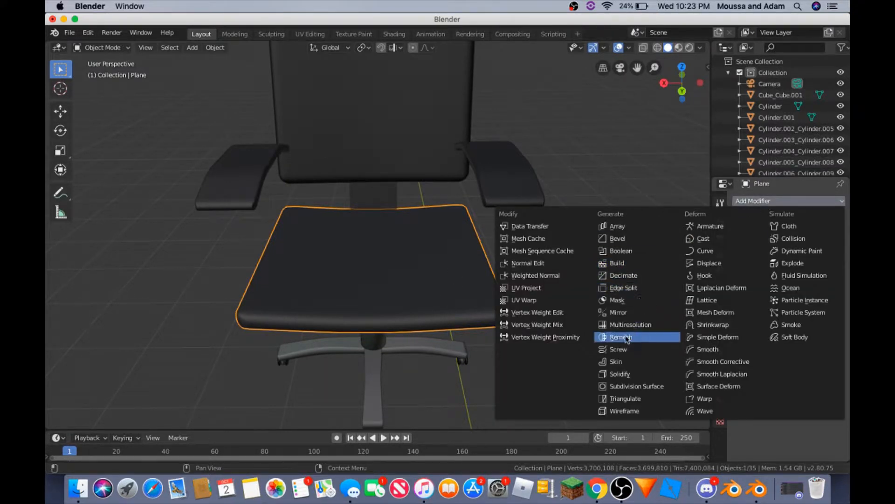
left_click(751, 203)
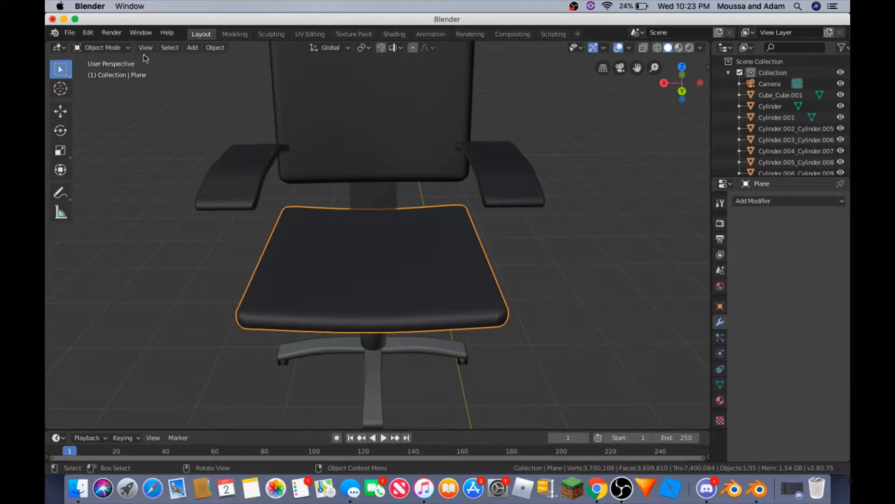
right_click(358, 282)
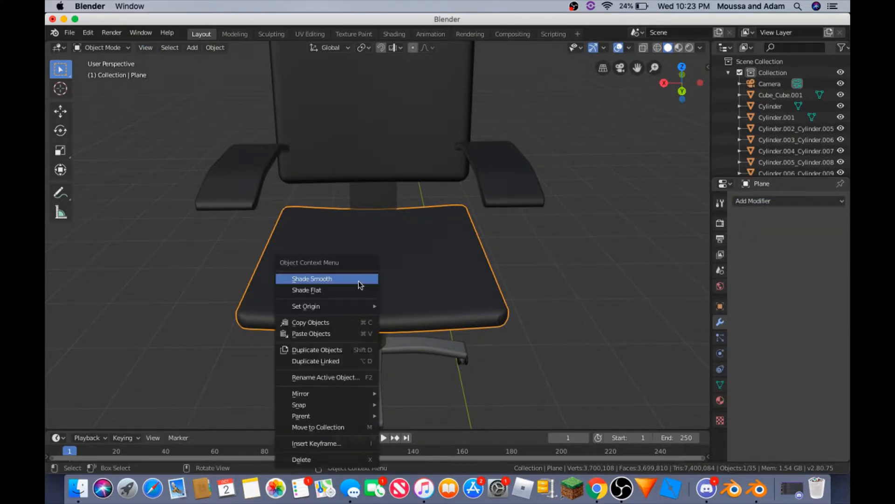
left_click(392, 273)
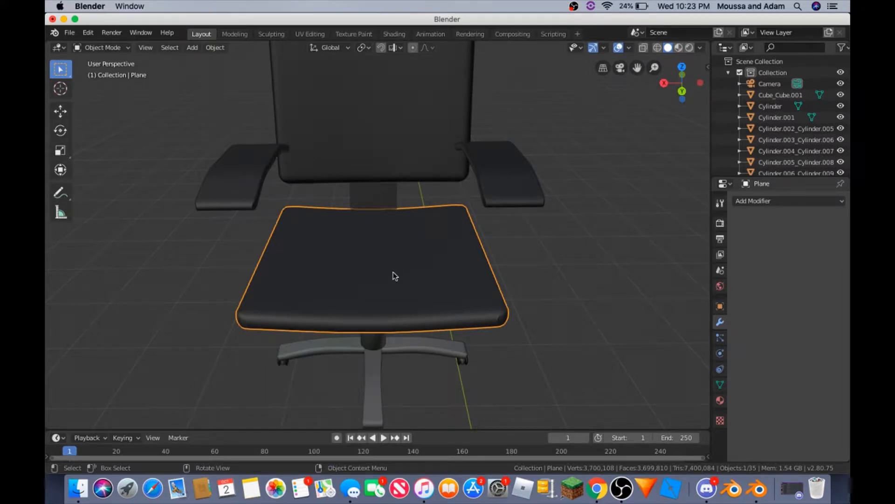
left_click(392, 273)
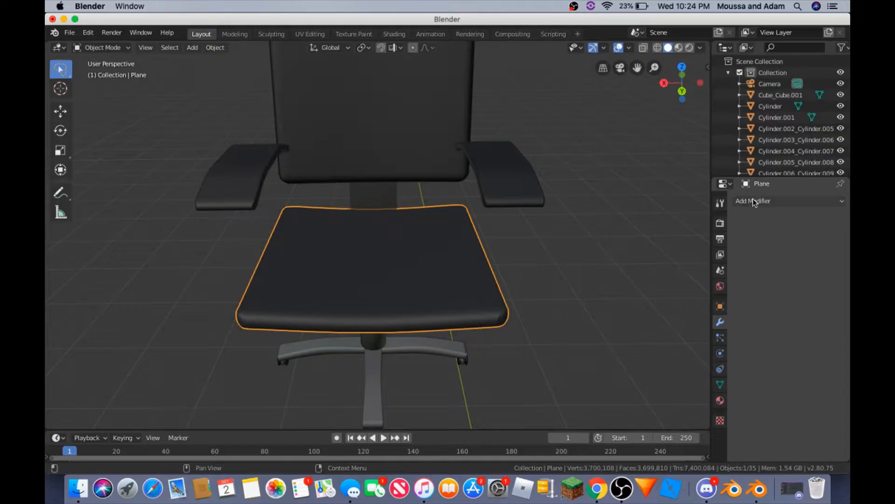
Add a Decimate modifier to the chair seat and set its collapse ratio to 0.0001
left_click(751, 201)
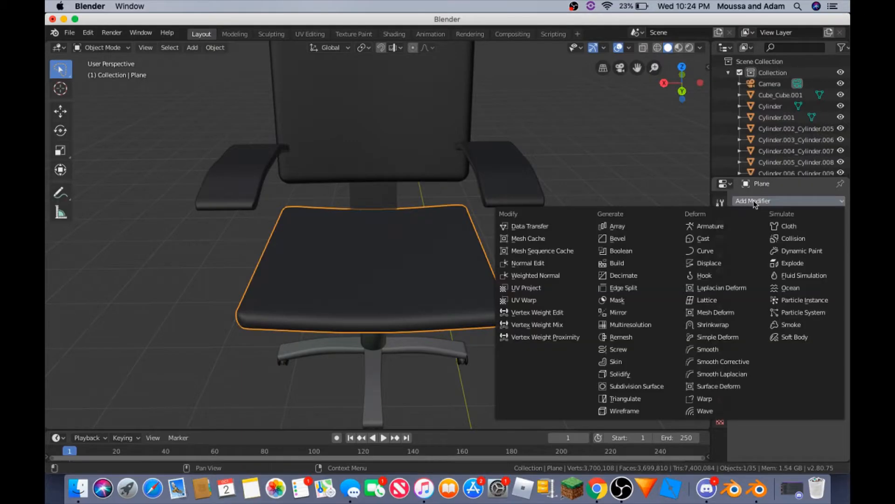
left_click(627, 276)
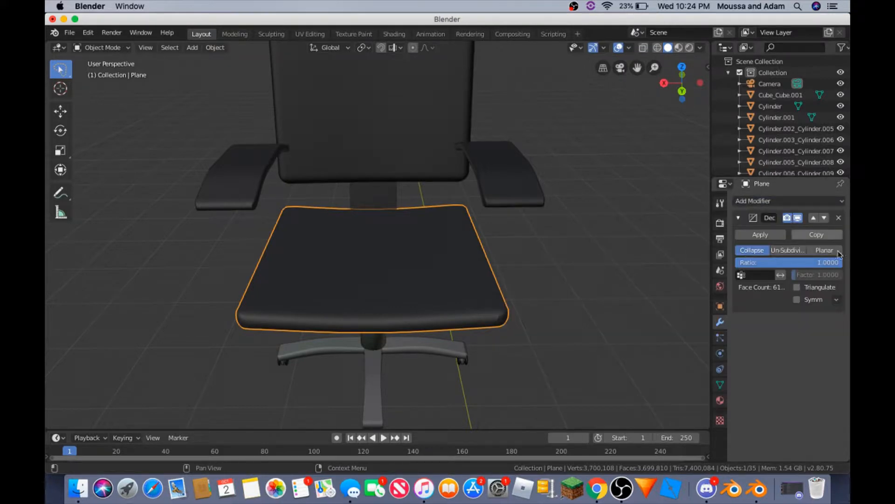
left_click(823, 264)
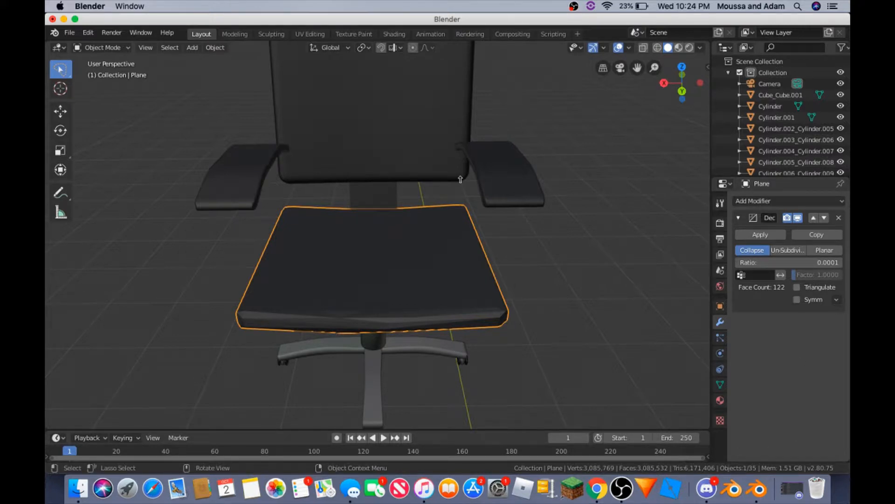
Inspect the decimated seat up close and from a distance, checking its surface and front edge
key("shift+grave")
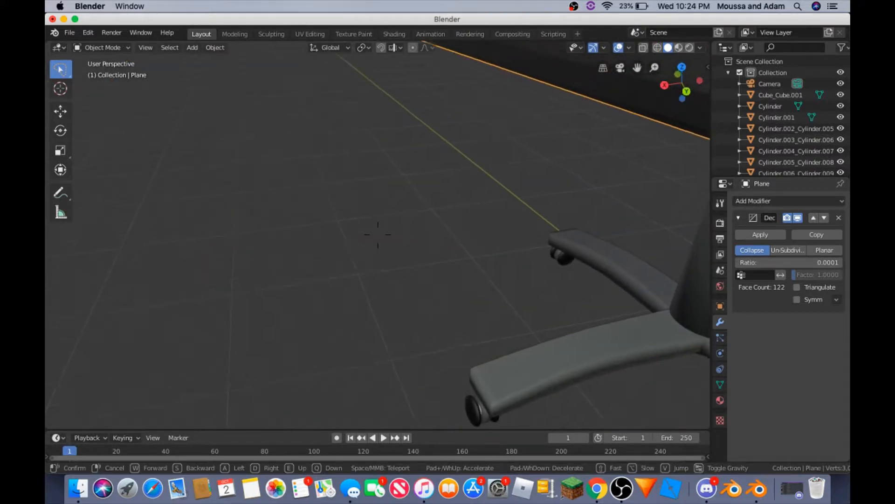
key("w")
key("s")
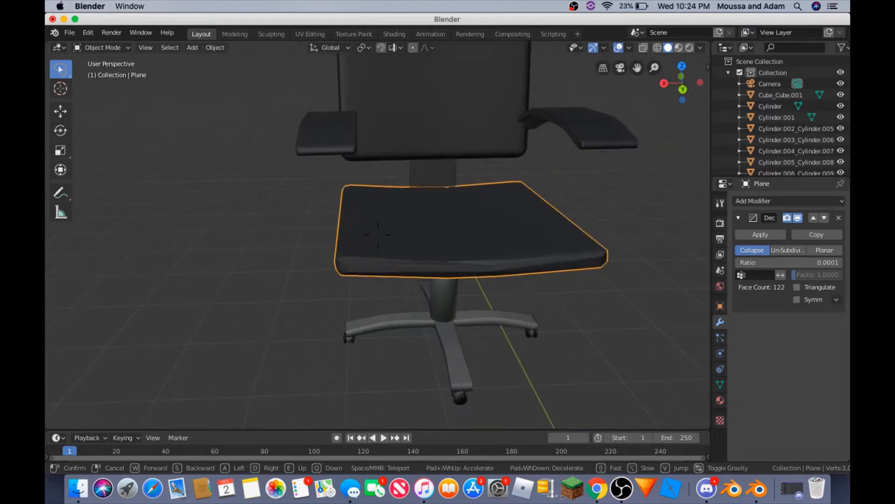
key("w")
key("a")
key("d")
key("s")
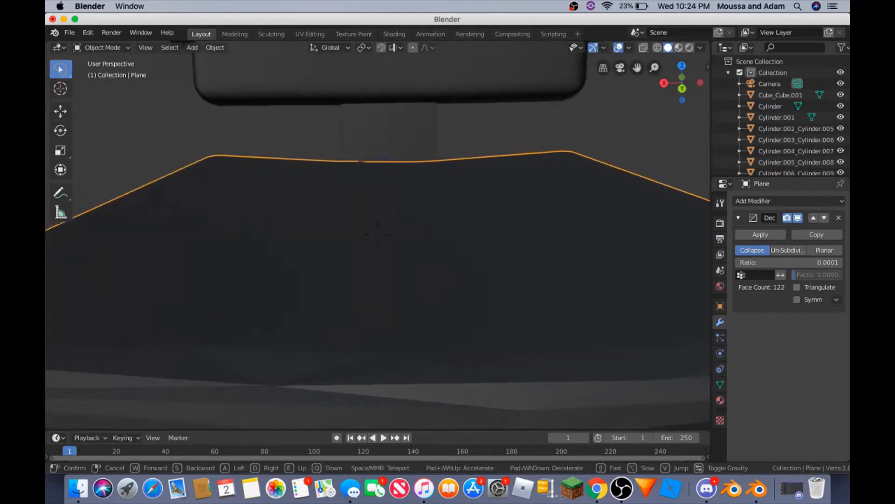
key("w")
key("s")
key("w")
key("s")
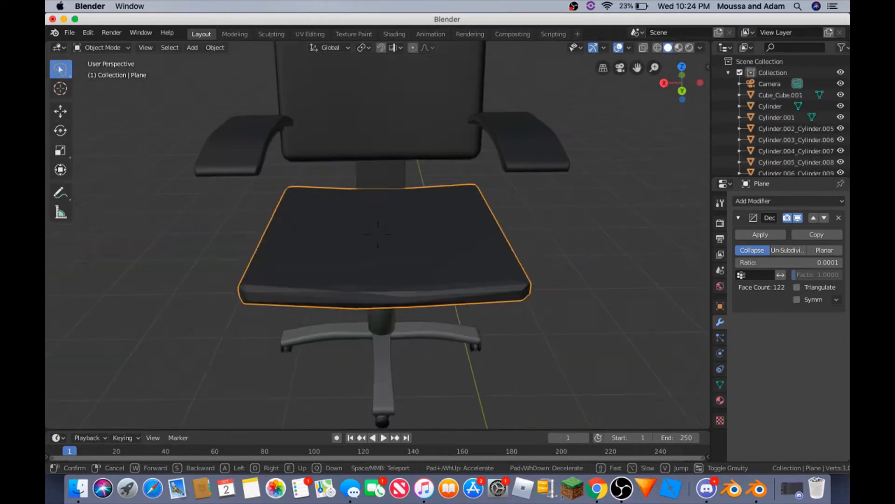
key("w")
key("s")
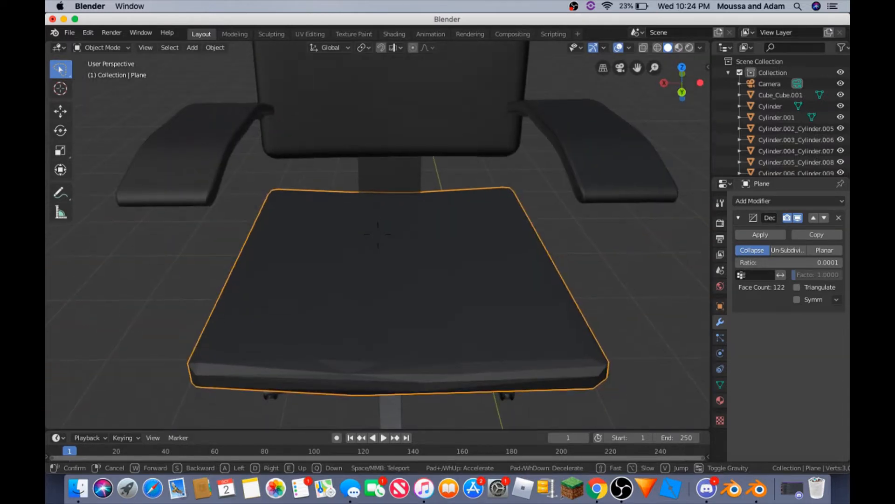
key("w")
left_click(378, 234)
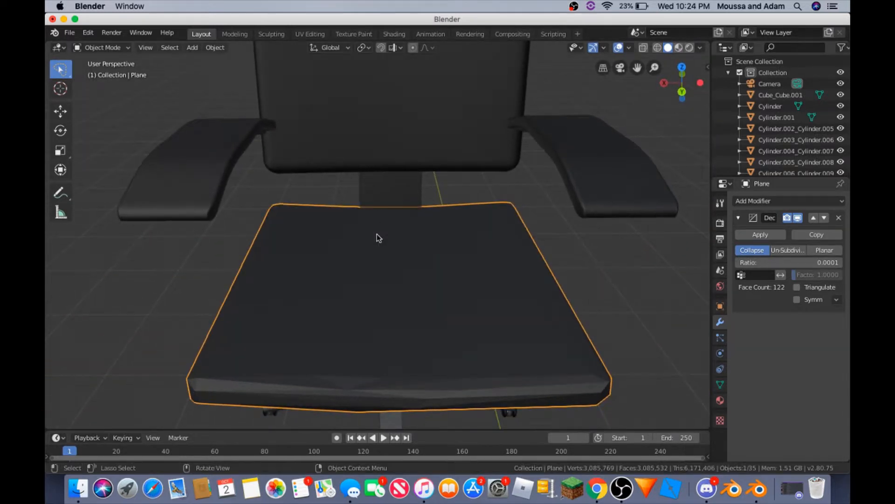
Shade the chair seat smooth and apply its Decimate modifier
left_click(156, 49)
mouse_move(169, 46)
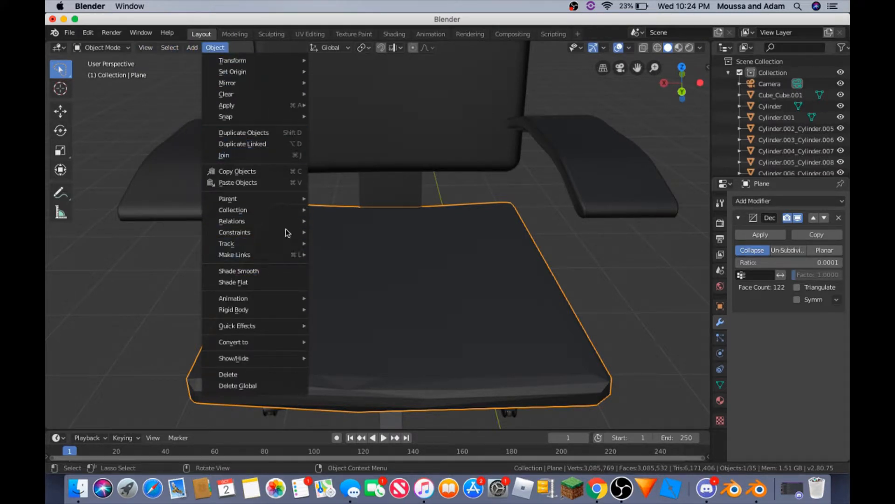
mouse_move(285, 203)
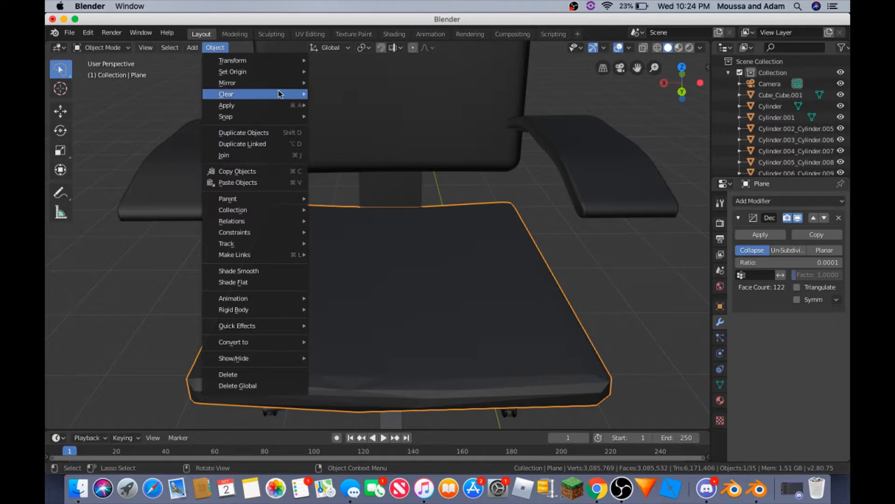
mouse_move(273, 70)
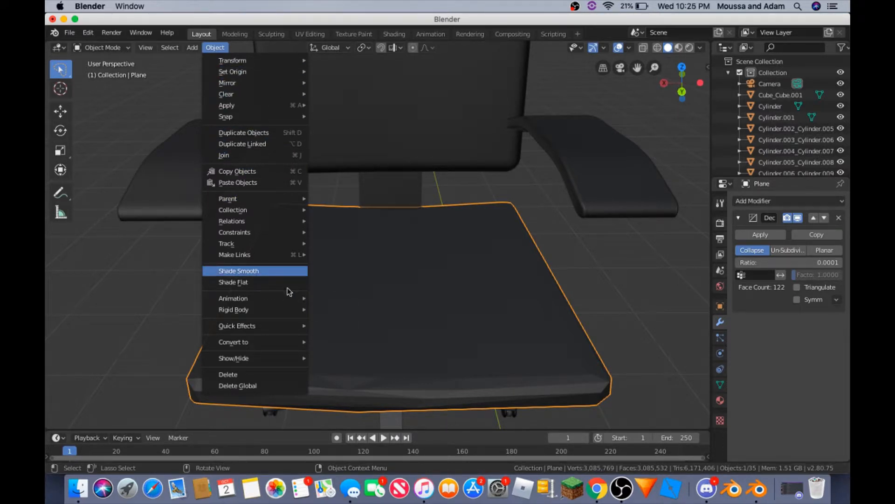
left_click(253, 276)
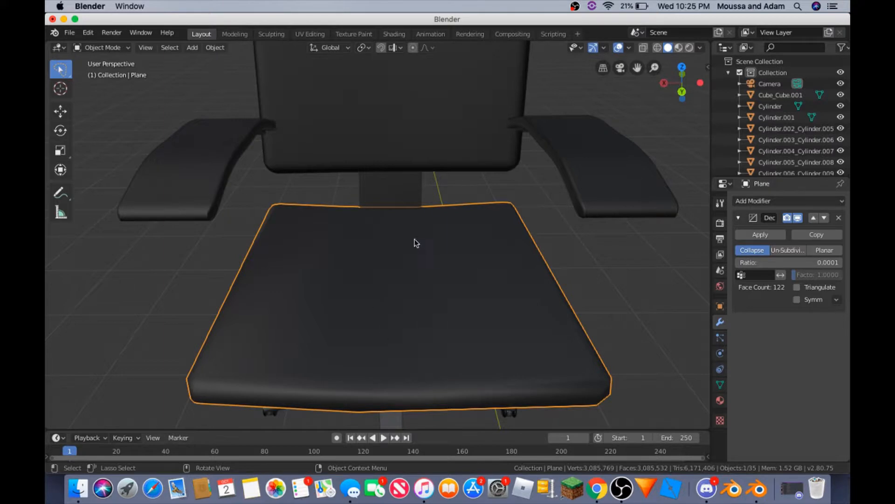
left_click(761, 236)
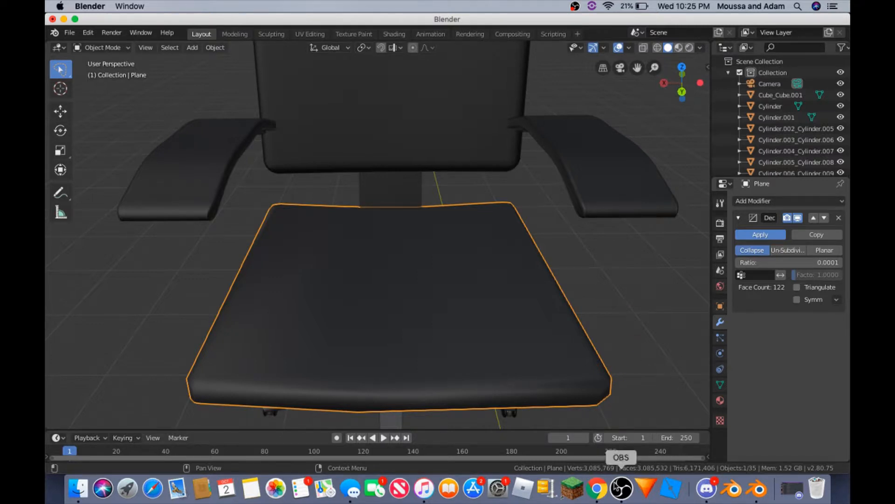
left_click(622, 488)
left_click(779, 369)
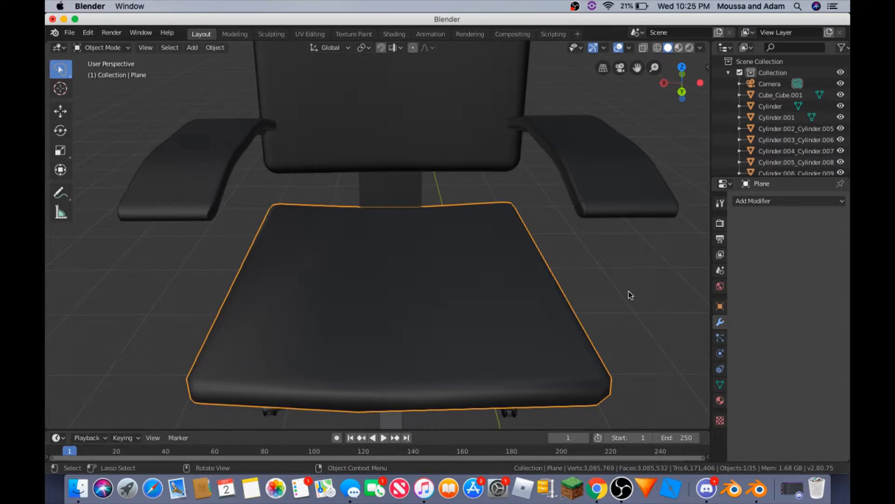
Review the whole chair from different heights and distances to check how the smoothed seat looks
key("shift+grave")
key("s")
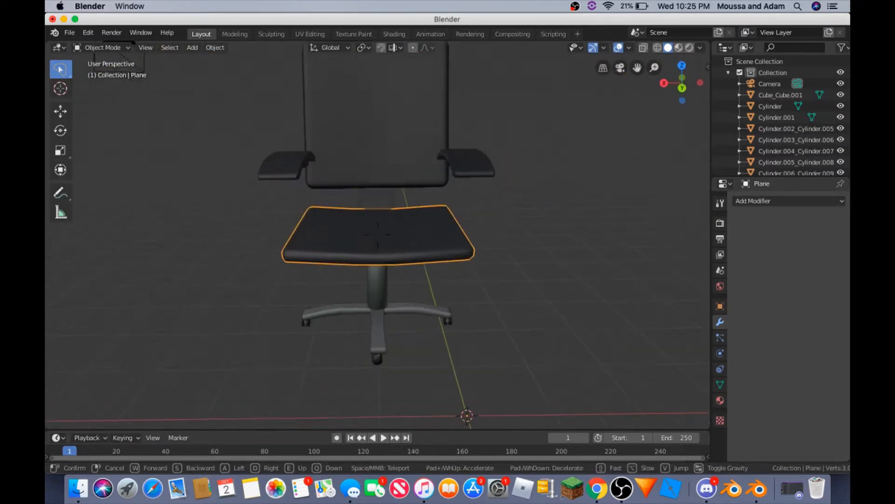
key("w")
key("s")
key("w")
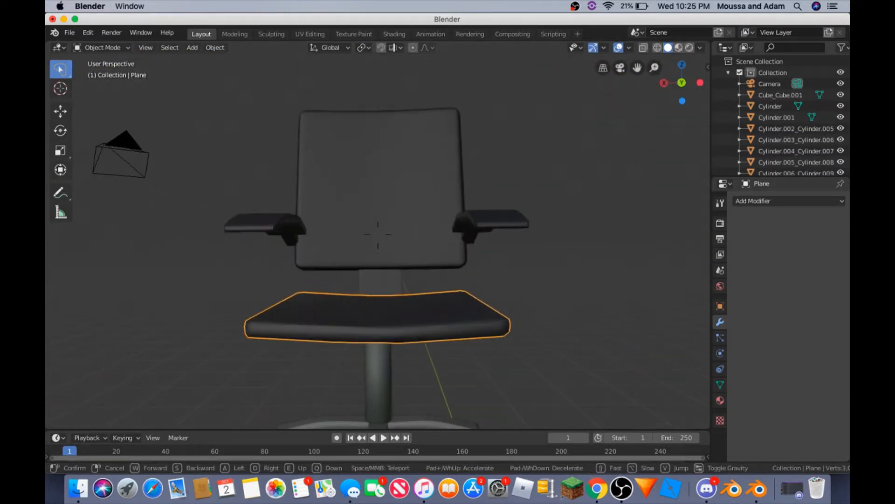
key("s")
key("w")
key("s")
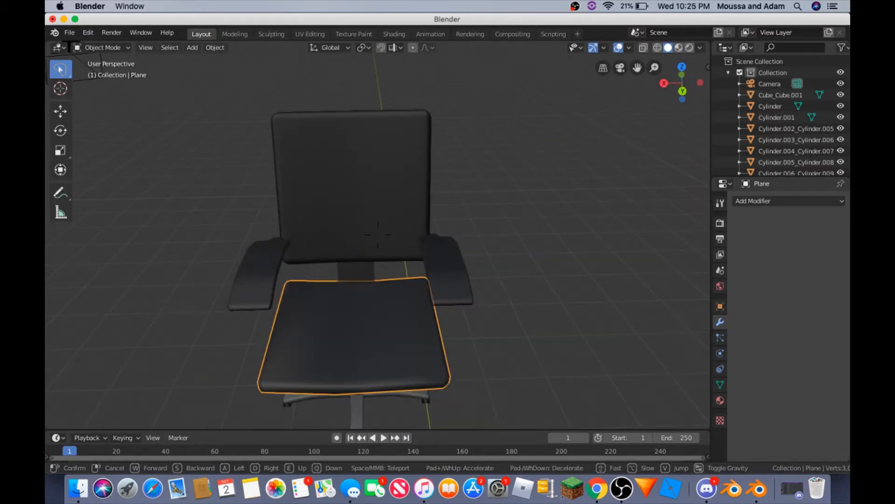
left_click(378, 235)
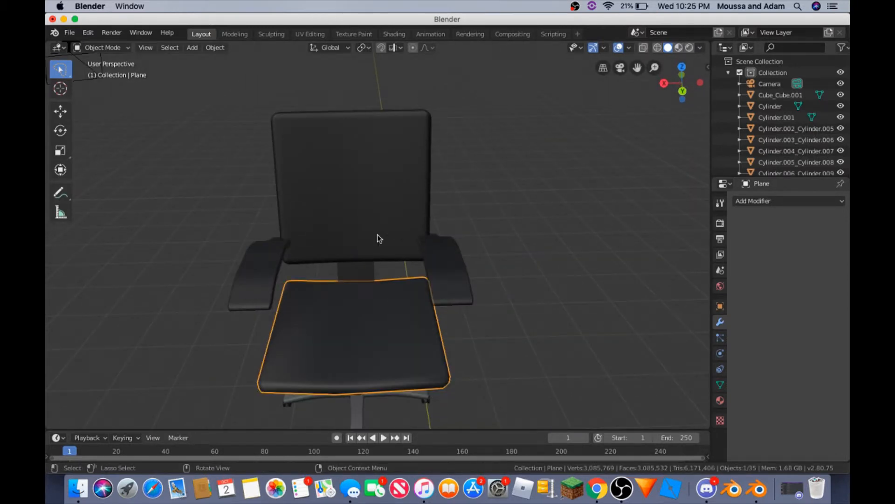
Add a Decimate modifier with a collapse ratio of 0.0001 to the chair backrest and shade the backrest smooth
left_click(369, 191)
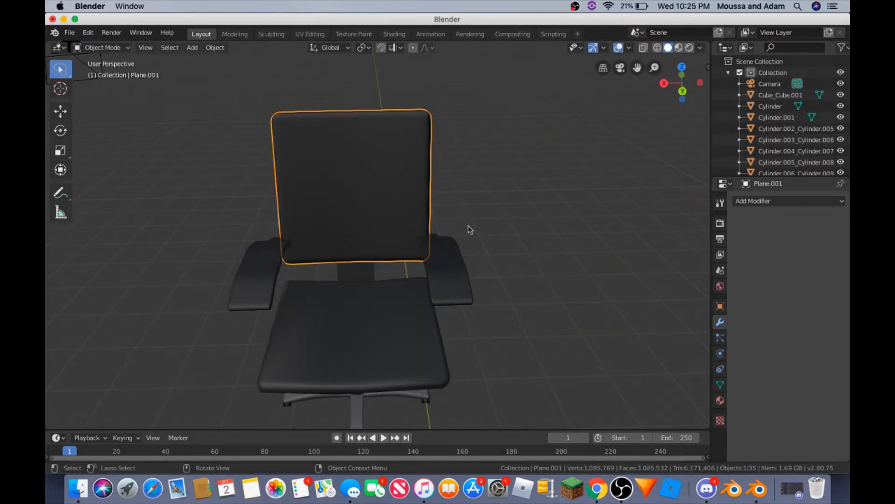
left_click(746, 205)
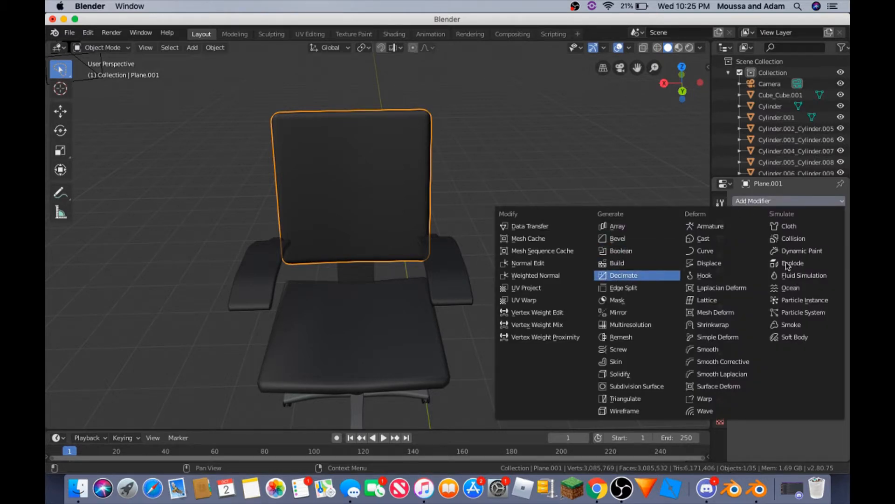
left_click(622, 276)
left_click(814, 263)
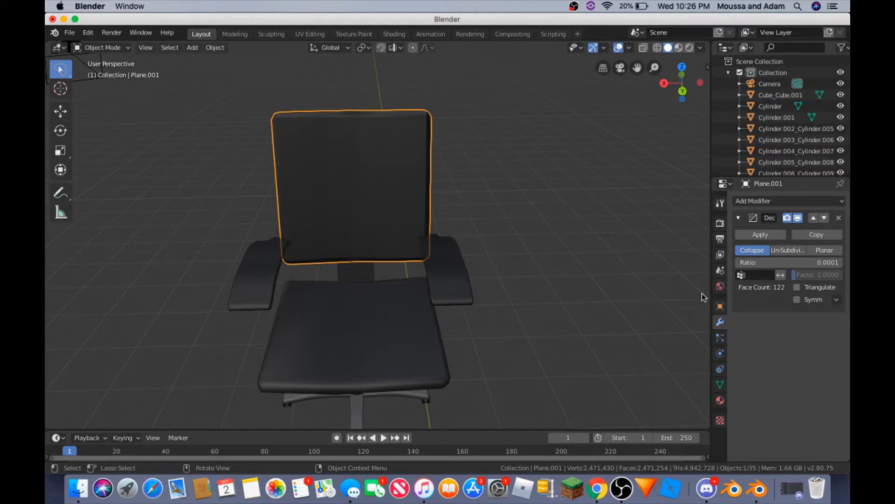
left_click(209, 48)
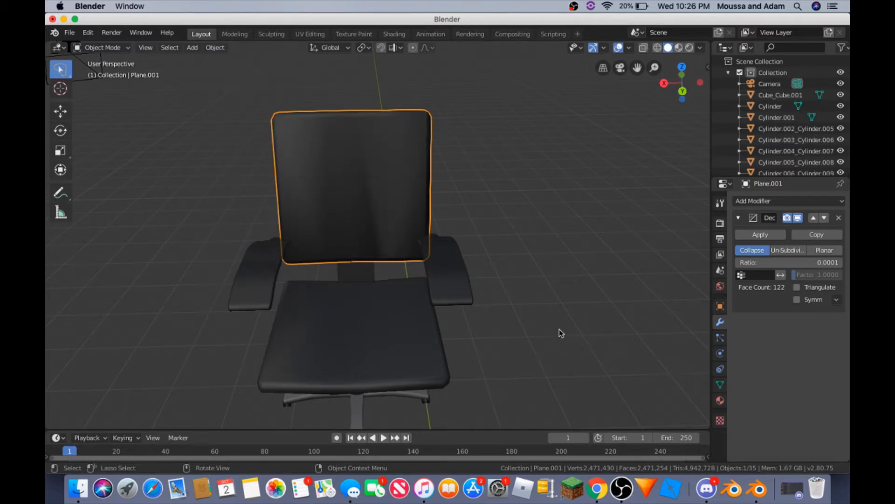
right_click(447, 273)
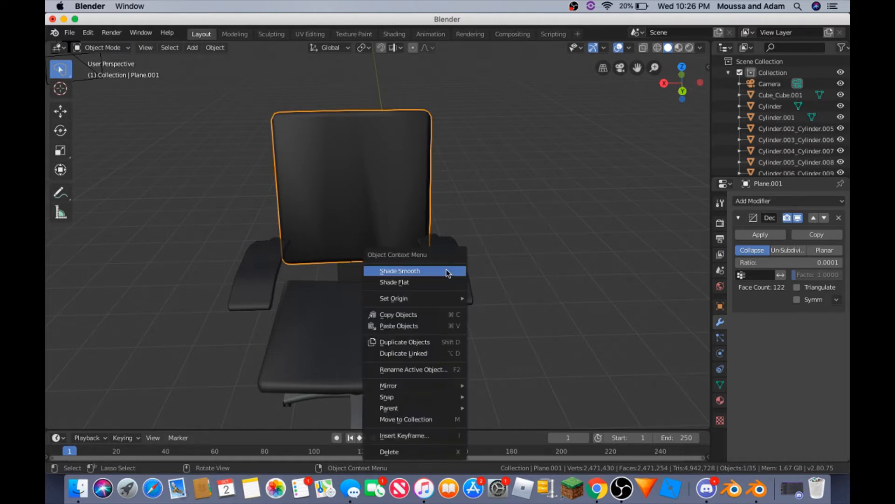
Select the chair's right-hand armrest as the next part for polygon reduction
key("Escape")
left_click(449, 276)
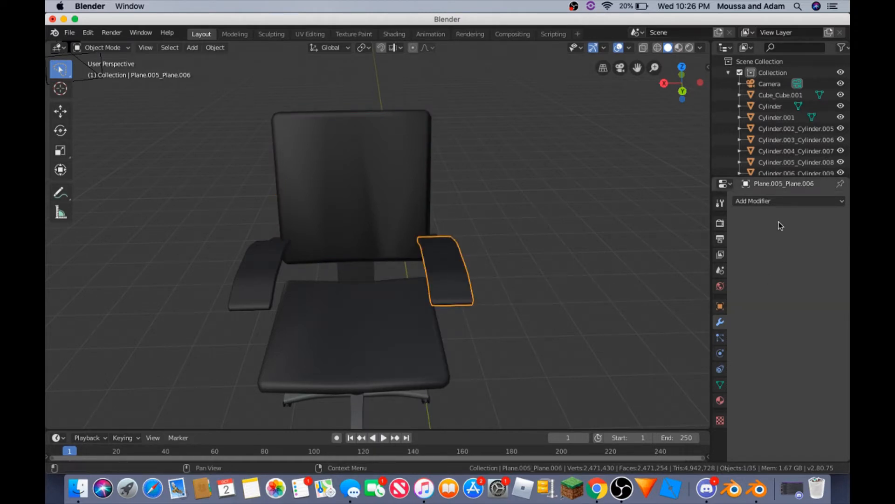
left_click(773, 200)
left_click(636, 269)
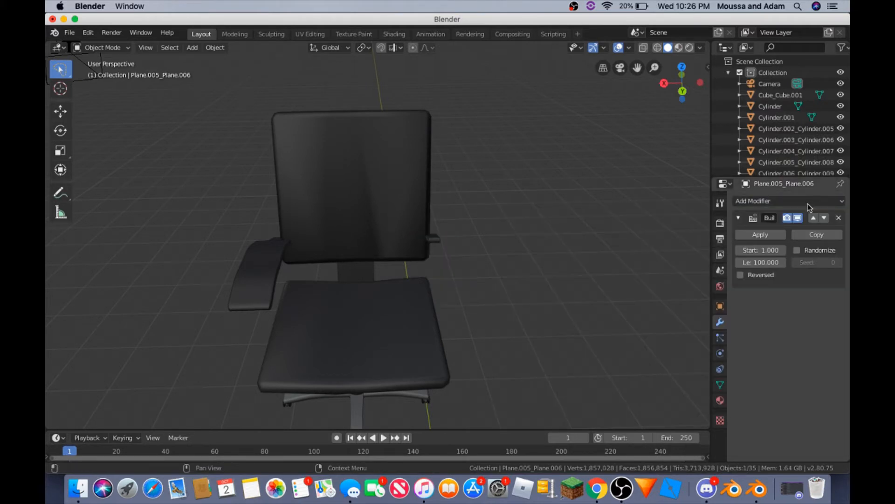
left_click(839, 218)
Add a Decimate modifier with a collapse ratio of 0.0001 to the right-hand armrest and apply it
left_click(795, 201)
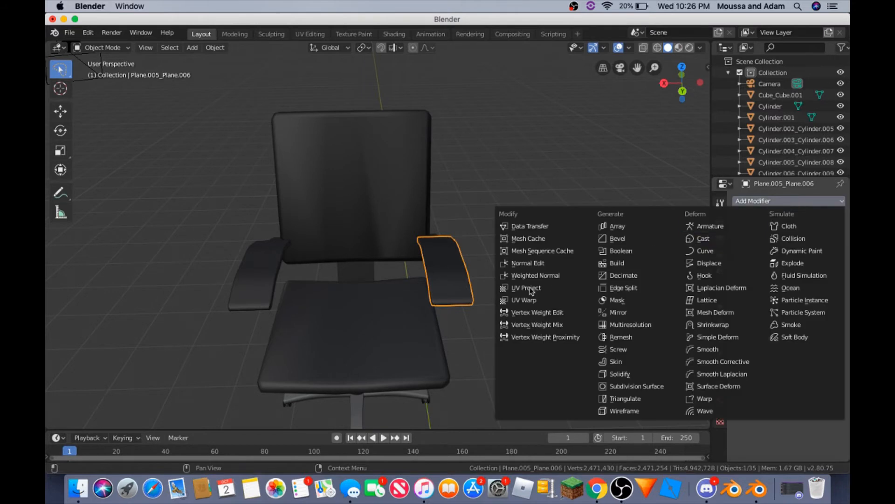
key("Return")
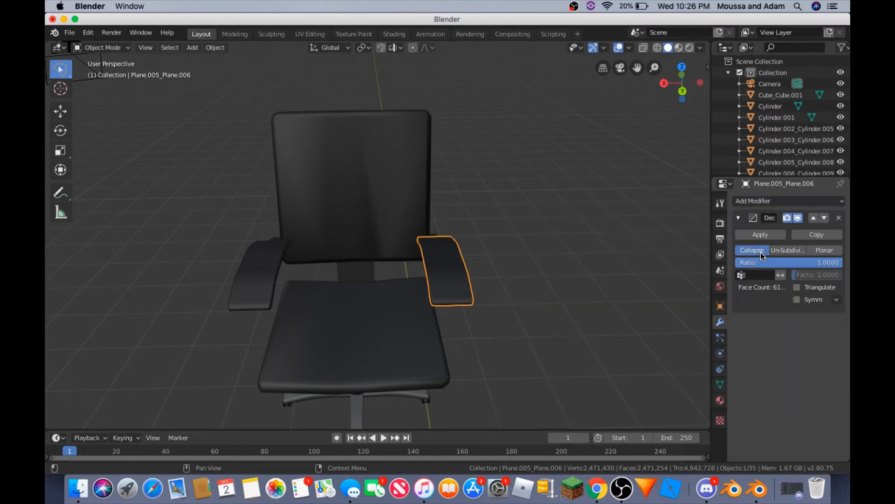
left_click(801, 260)
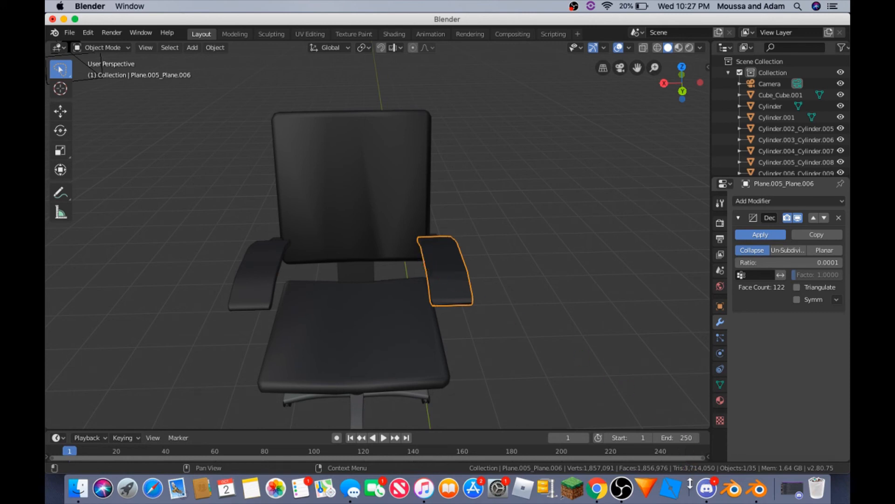
left_click(623, 488)
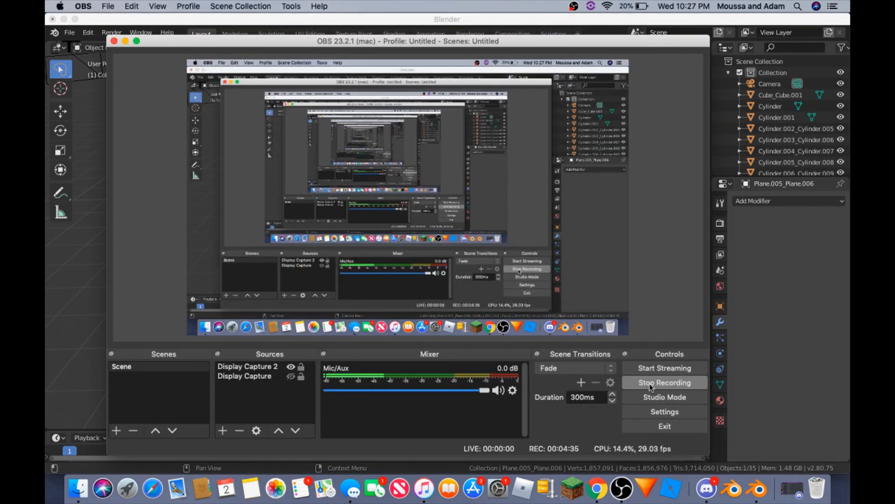